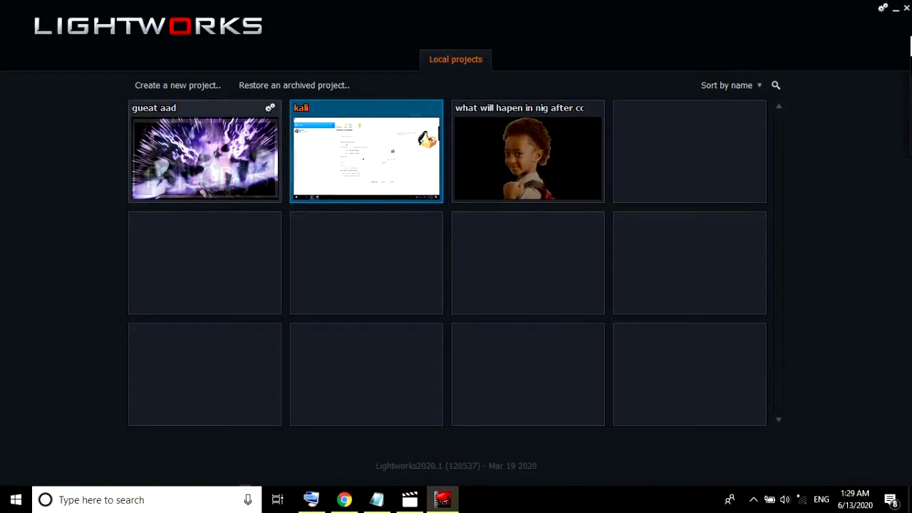
# Open the 'gueat aad' project from Local projects into the Edit room
pyautogui.click(205, 153)
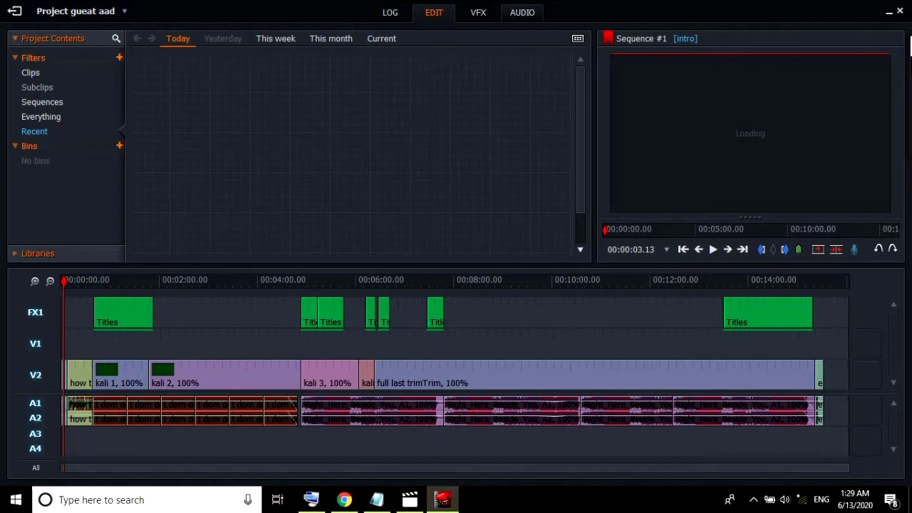
# In the Audio room, lower then raise the Right_Here_Beside_You volume line and shift its keyframes earlier
pyautogui.click(522, 12)
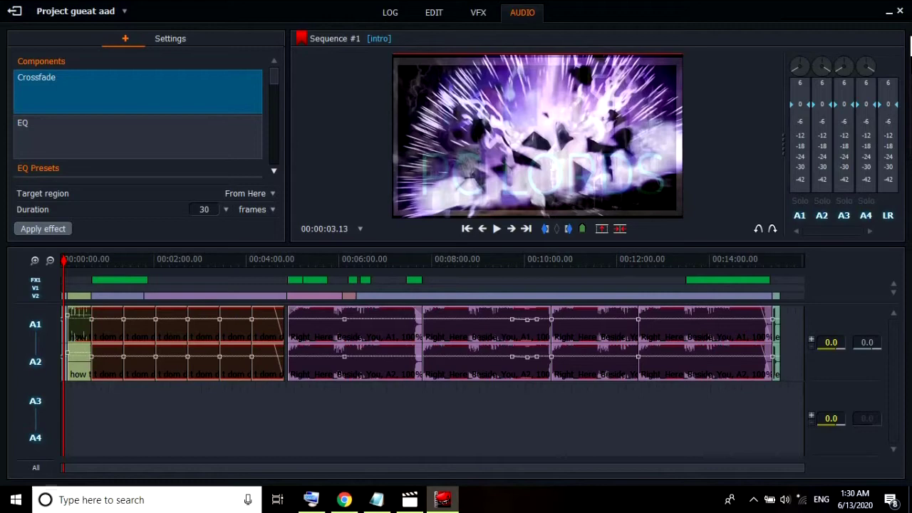
pyautogui.moveTo(344, 318)
pyautogui.mouseDown()
pyautogui.moveTo(344, 326)
pyautogui.moveTo(342, 320)
pyautogui.mouseUp()
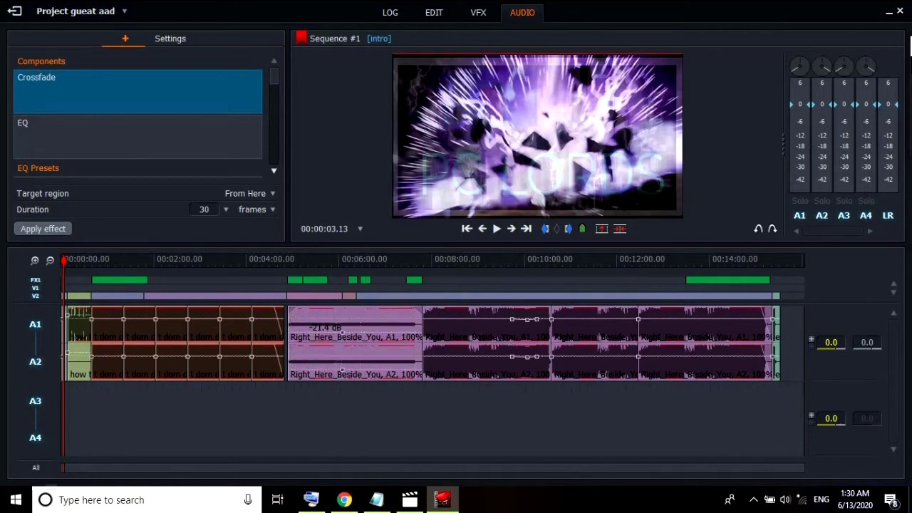
pyautogui.moveTo(342, 325); pyautogui.dragTo(340, 308)
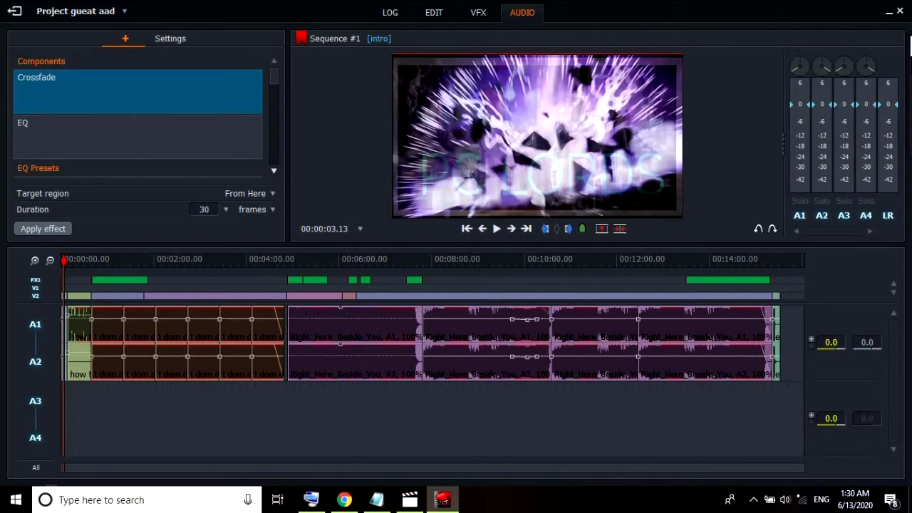
pyautogui.moveTo(511, 319); pyautogui.dragTo(496, 319)
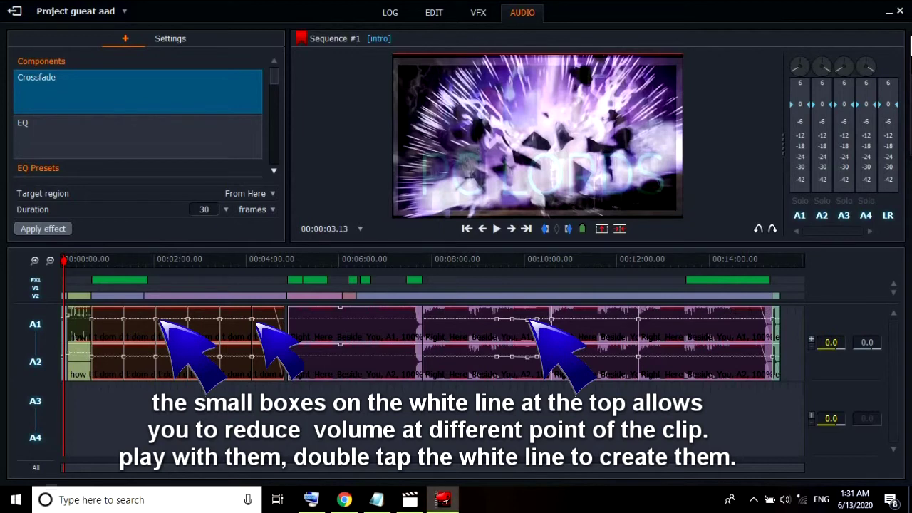
pyautogui.moveTo(705, 319); pyautogui.dragTo(706, 311)
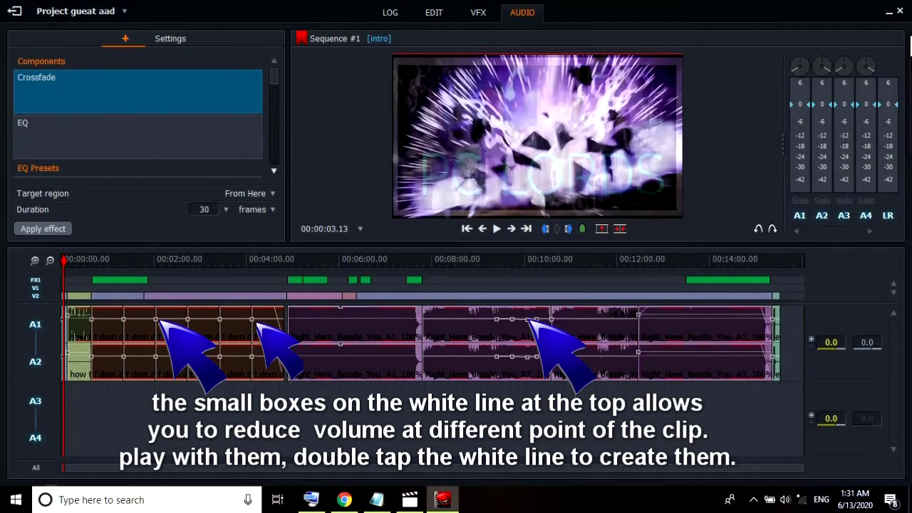
pyautogui.moveTo(706, 311); pyautogui.dragTo(706, 319)
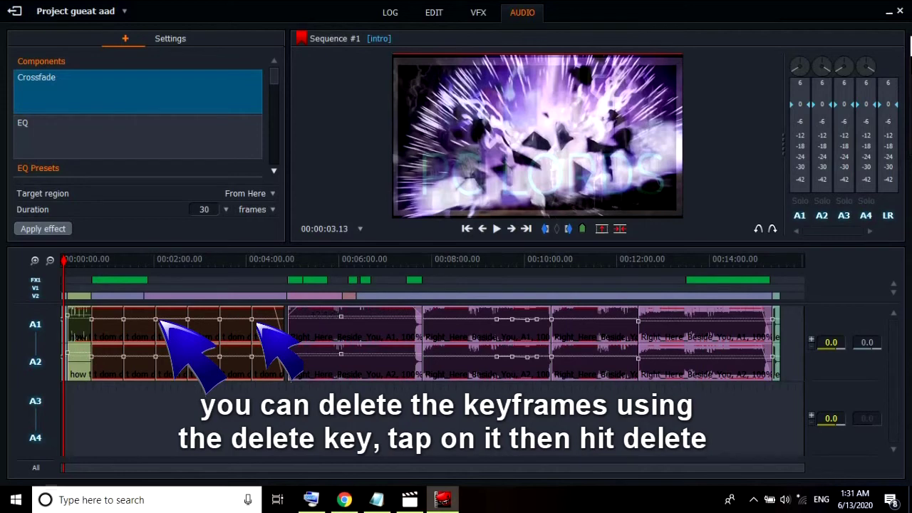
# Delete the current selection and add a volume keyframe on the last Right_Here_Beside_You clip
pyautogui.press('Delete')
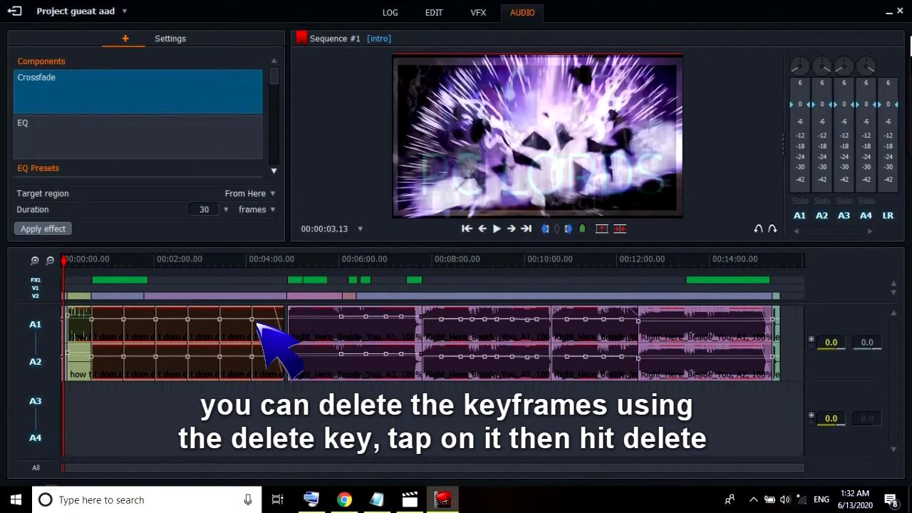
pyautogui.click(654, 357)
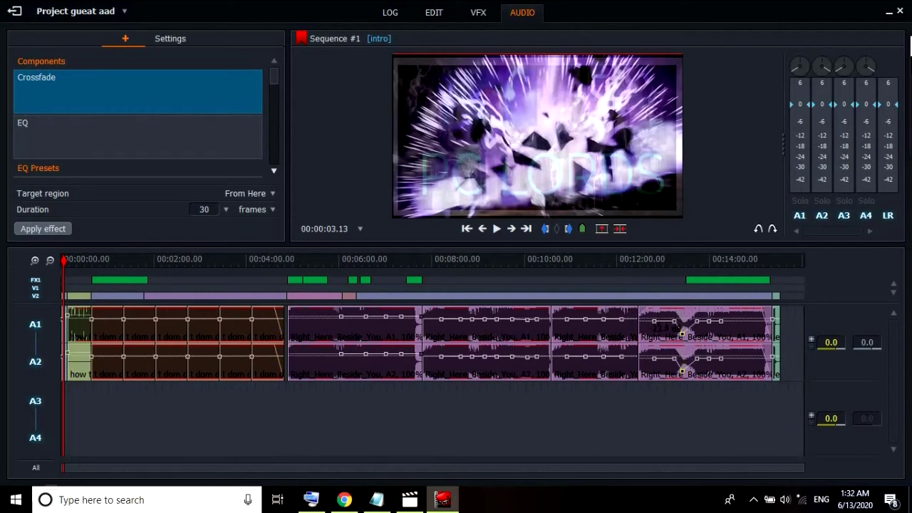
# Lift the dipped keyframe on the last clip back to full volume, leaving a flat line
pyautogui.moveTo(682, 343)
pyautogui.mouseDown()
pyautogui.moveTo(685, 315)
pyautogui.moveTo(688, 322)
pyautogui.mouseUp()
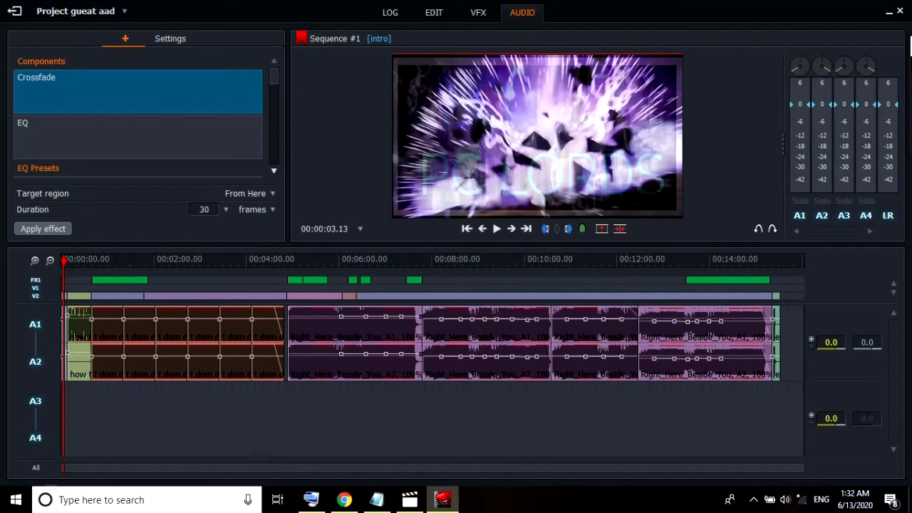
pyautogui.moveTo(586, 319); pyautogui.dragTo(586, 320)
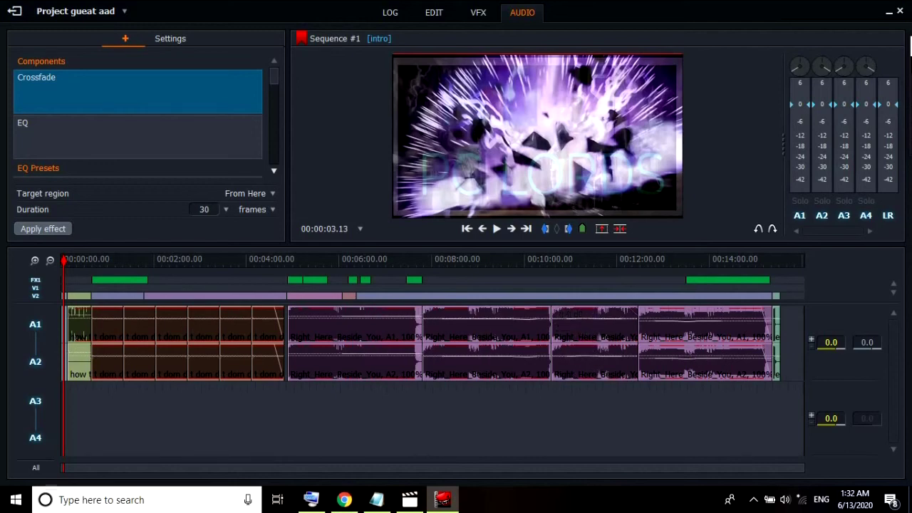